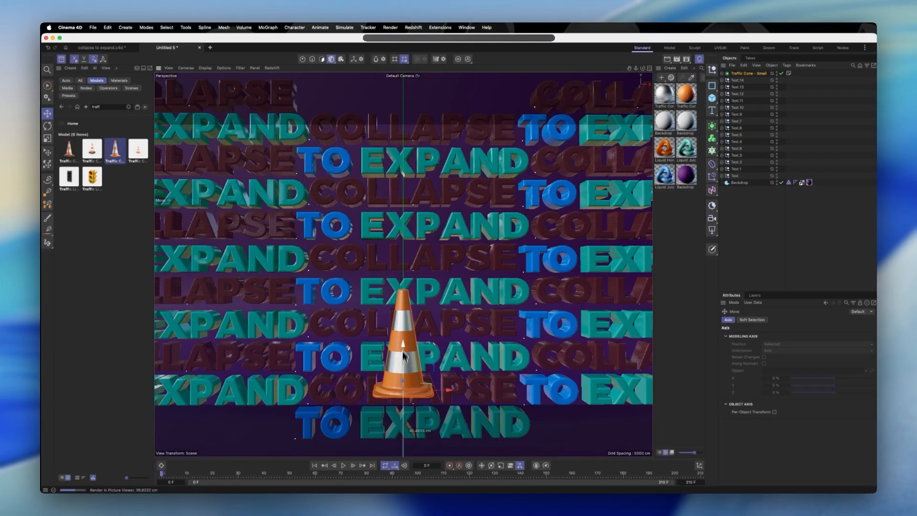
Move the traffic cone copies into place above the text wall and rotate them
key(e)
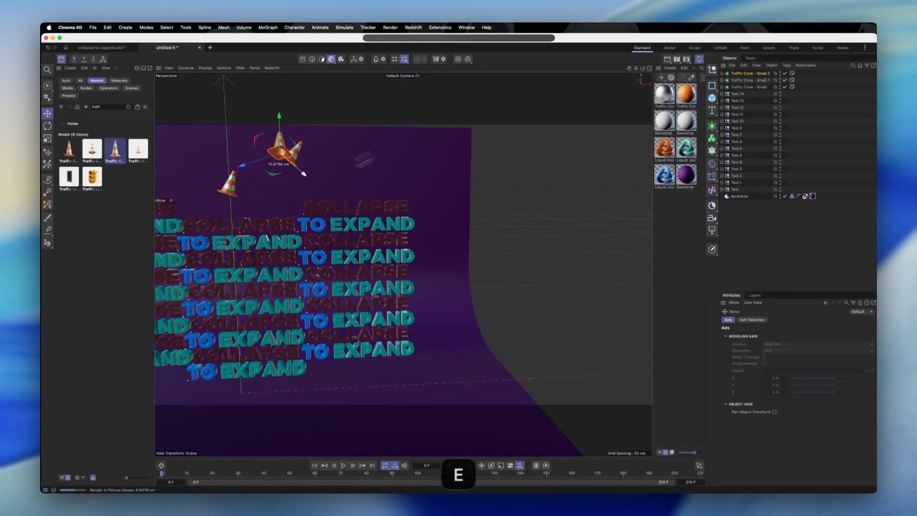
alt+drag(317, 182, 288, 267)
click(313, 173)
key(r)
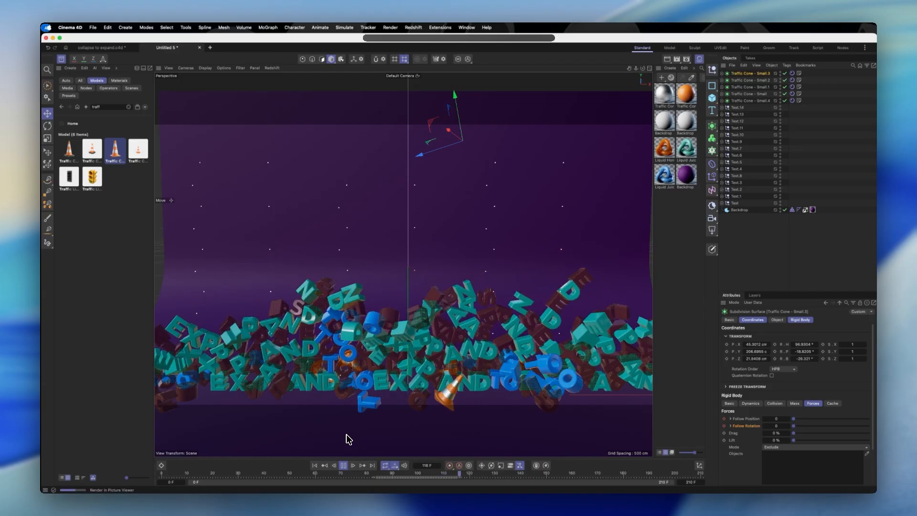
Browse the project files offered in the Patreon shop
click(793, 248)
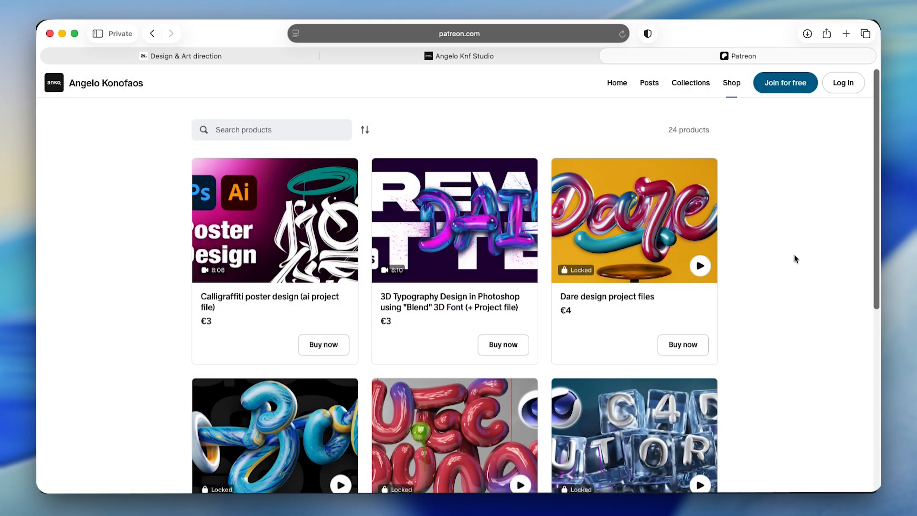
scroll(796, 258, down, 3)
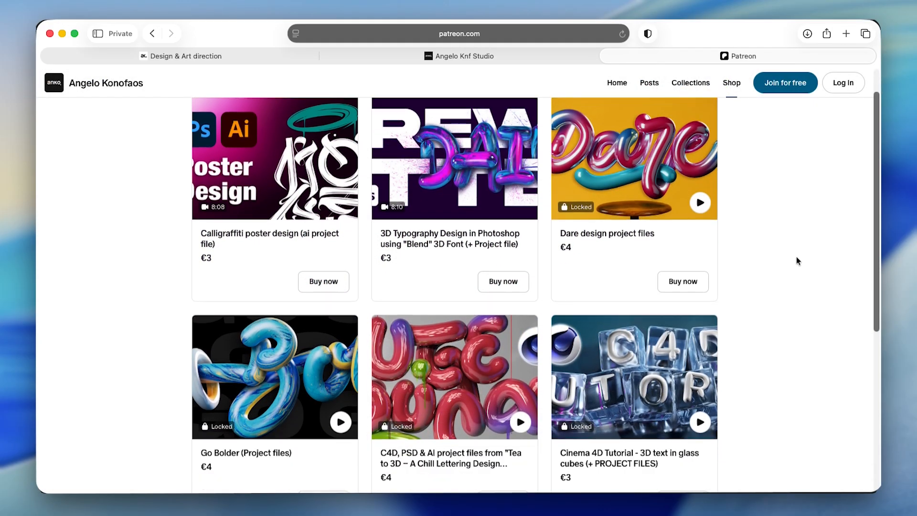
scroll(795, 257, down, 5)
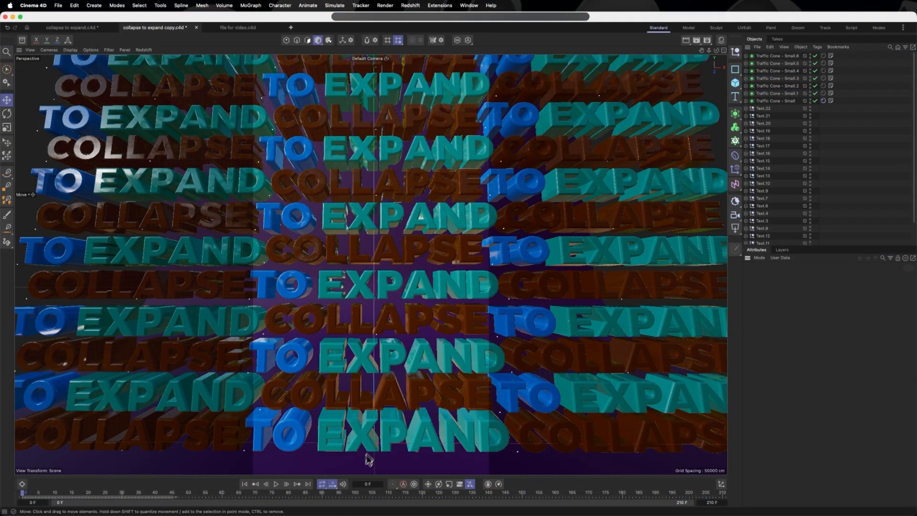
Play the collapse simulation and return to the first frame
click(277, 484)
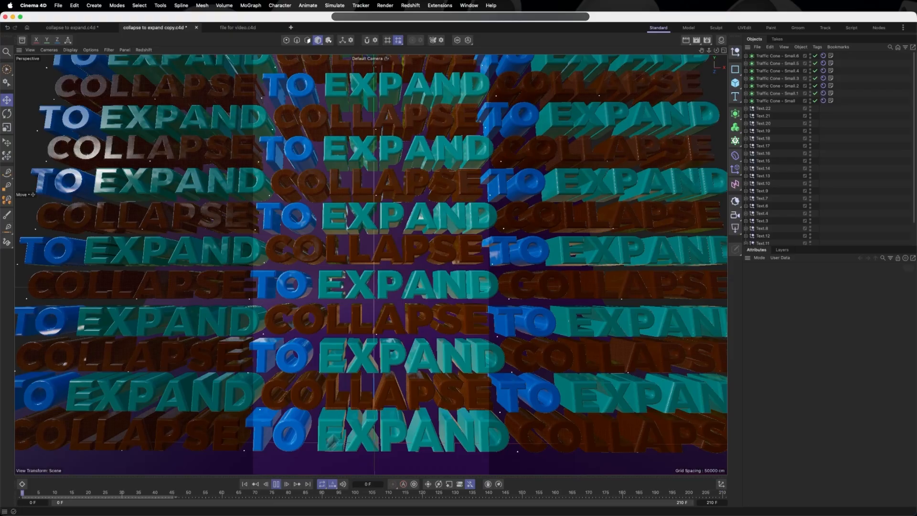
key(shift+f)
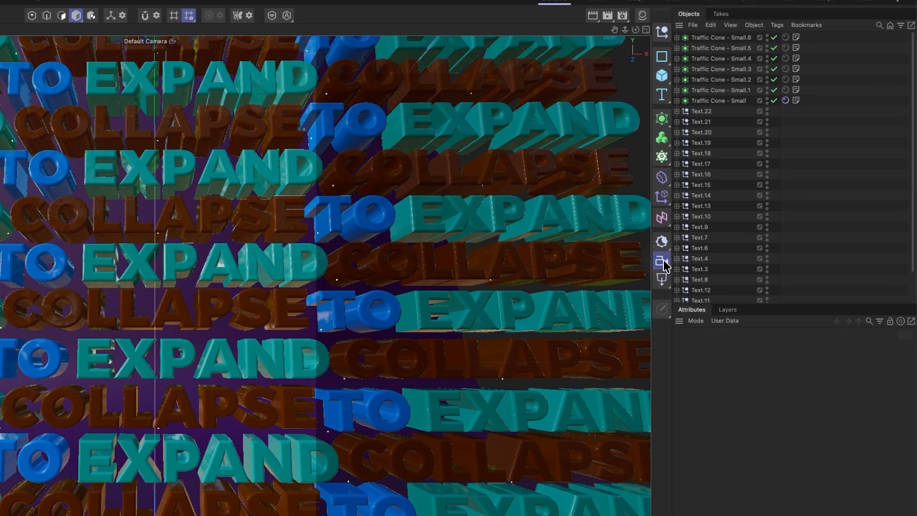
Add a Redshift camera to the scene and look through it in the viewport
click(663, 260)
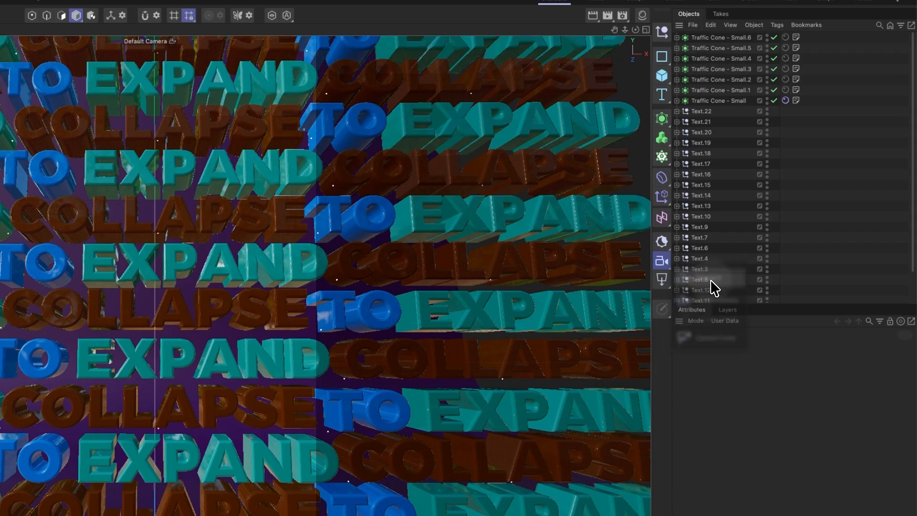
click(712, 285)
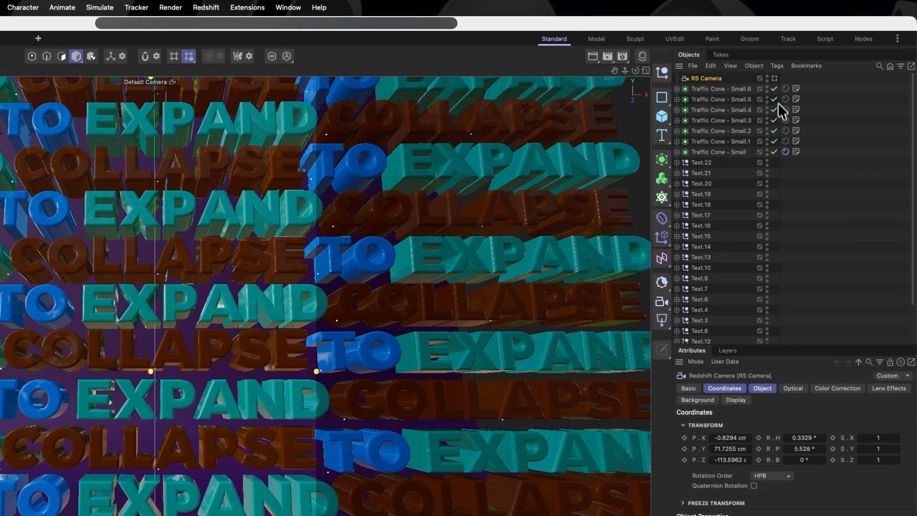
click(775, 78)
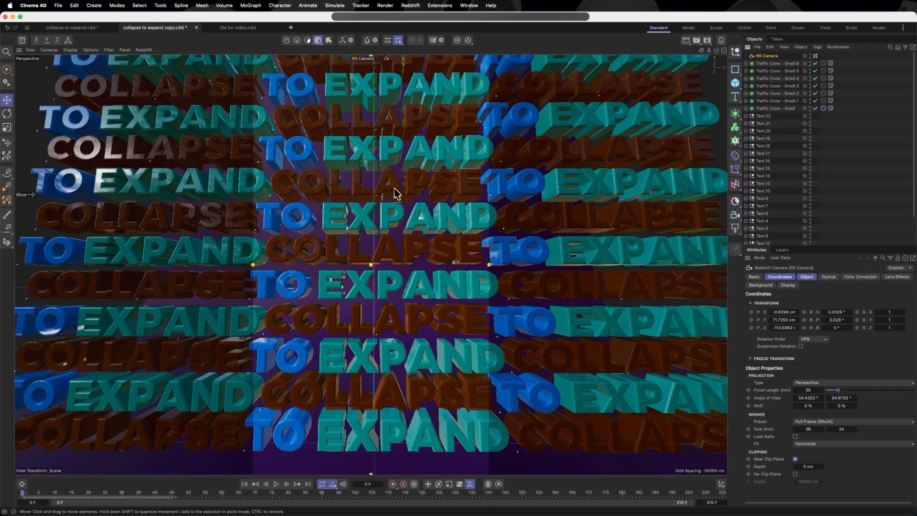
Frame the text wall from above with the camera, at about Y 159 cm and Z -122 cm, pitched about -10.8°
scroll(386, 168, down, 3)
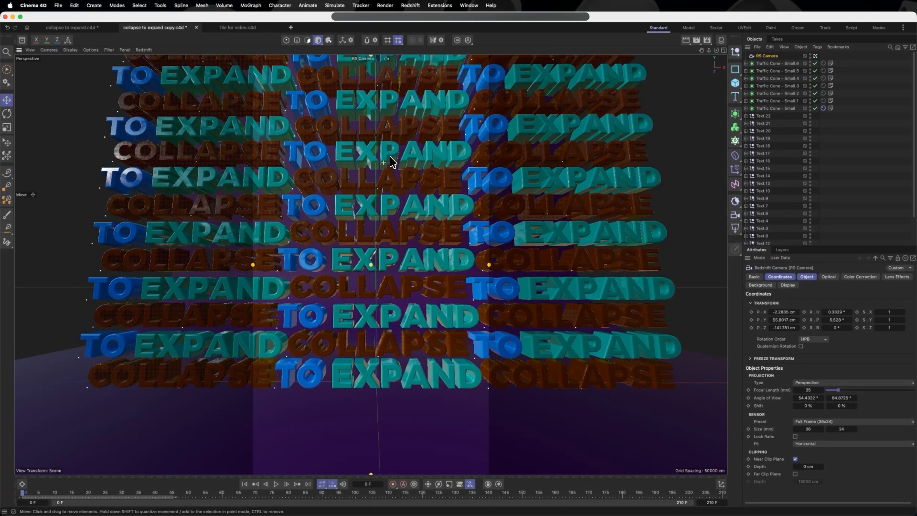
alt+middle_drag(390, 160, 398, 242)
alt+drag(398, 242, 404, 277)
scroll(416, 136, up, 4)
alt+drag(413, 136, 414, 140)
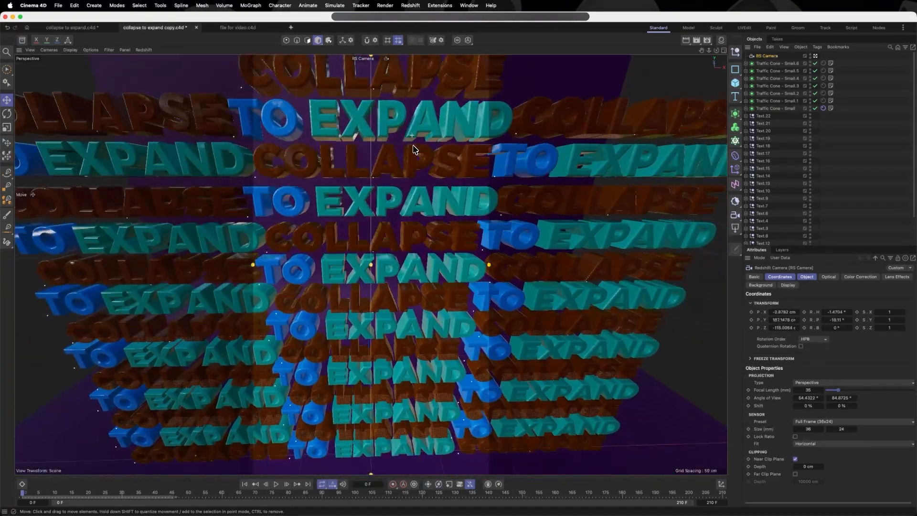
mouse_move(410, 144)
alt+middle_down()
mouse_move(410, 129)
mouse_move(409, 141)
alt+middle_up()
scroll(411, 144, down, 2)
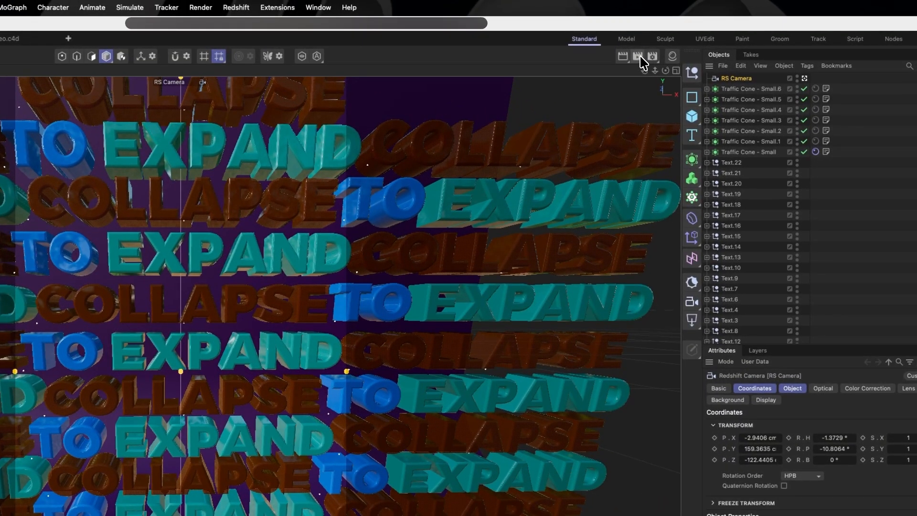
Open the Redshift RenderView, start the interactive render, and set its source to RS Camera
click(638, 56)
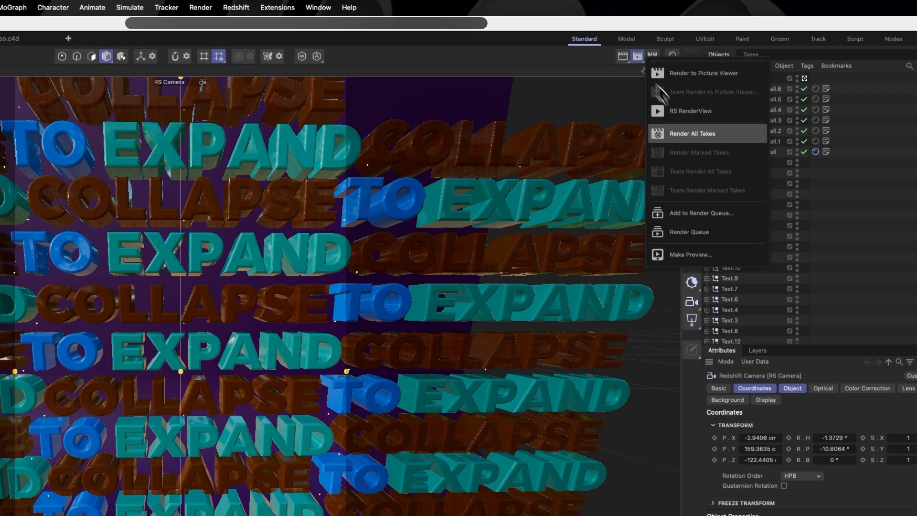
click(705, 113)
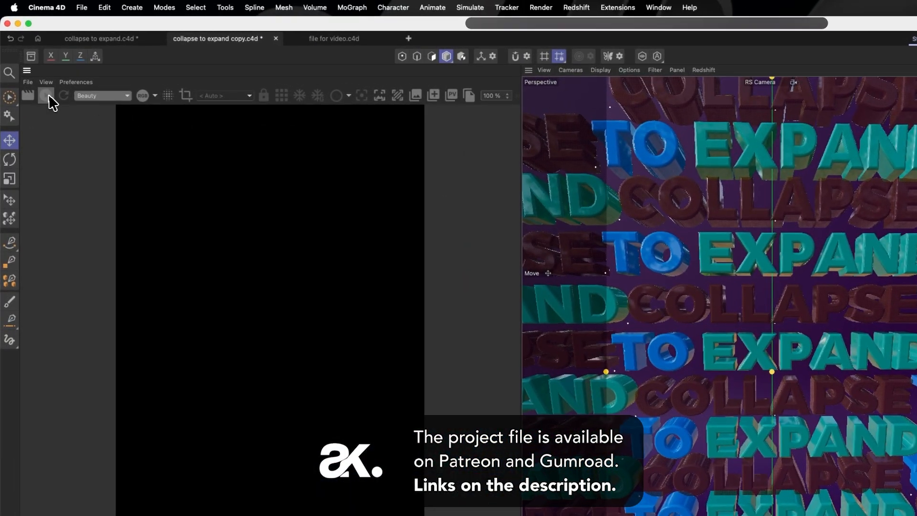
click(34, 68)
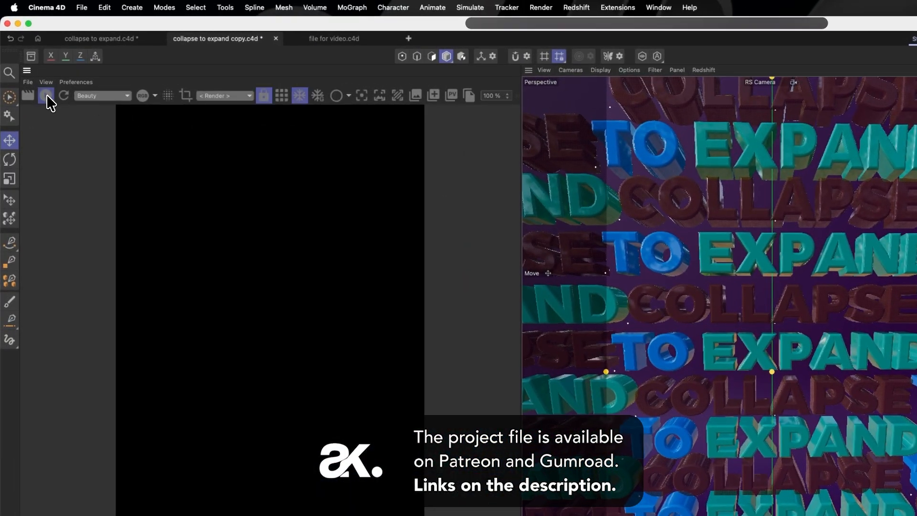
click(244, 96)
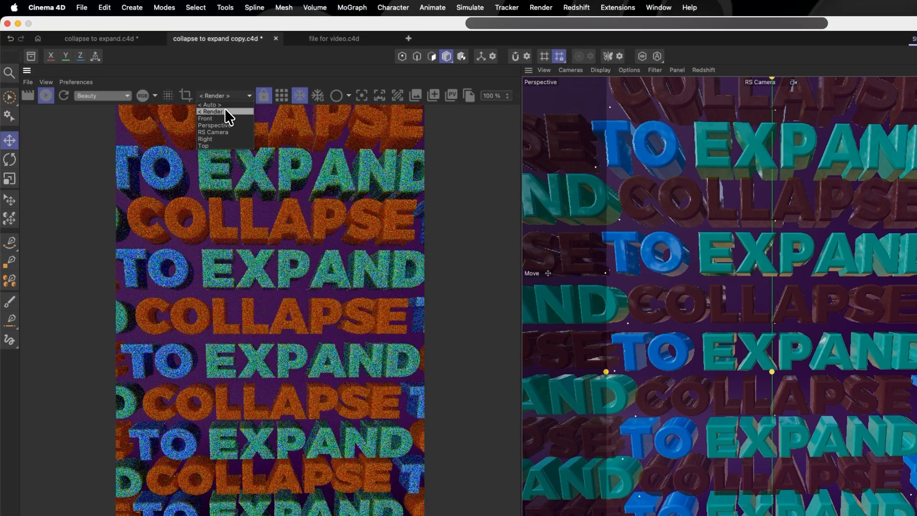
click(225, 133)
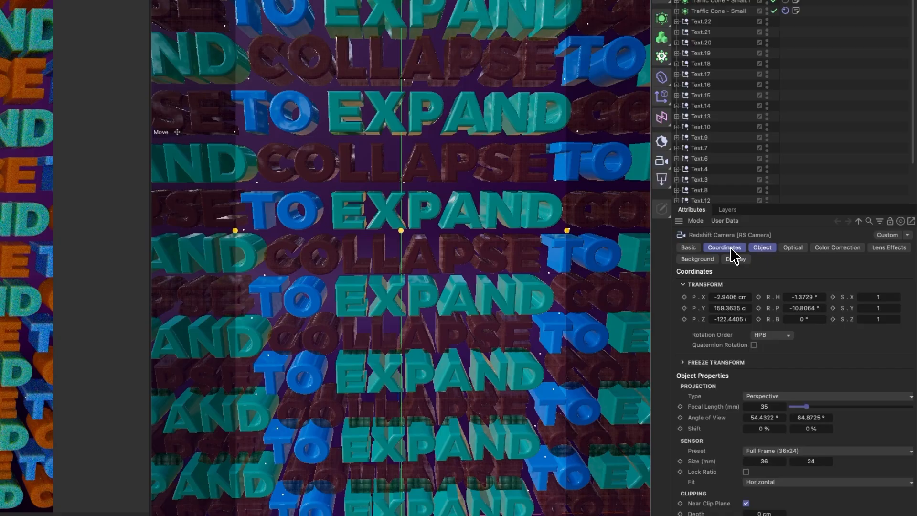
Keyframe the camera's position and rotation at frame 0
click(731, 248)
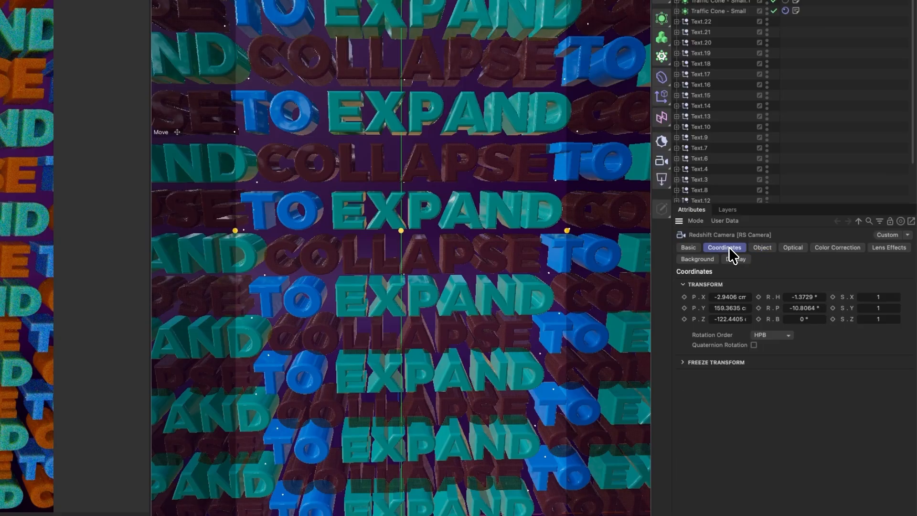
click(683, 296)
click(684, 307)
click(683, 318)
click(758, 296)
click(758, 307)
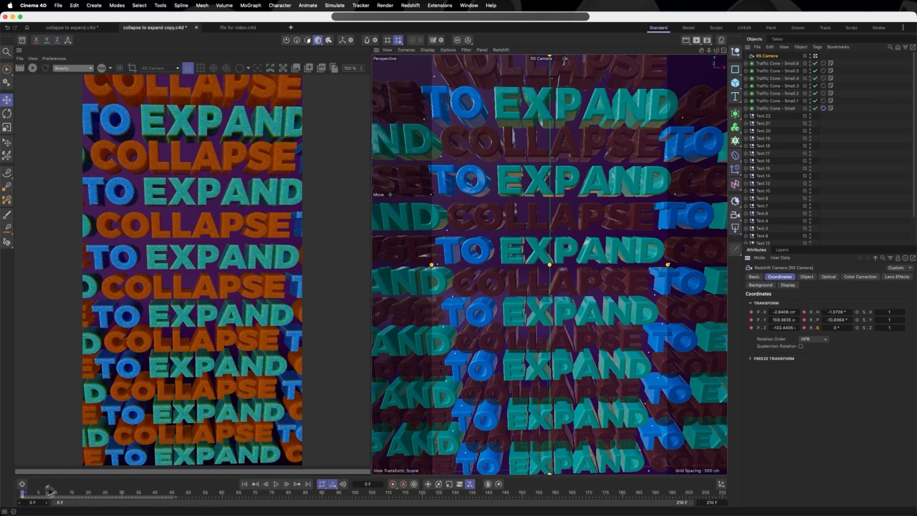
At frame 100, reframe the camera lower, at about Y 122 cm and Z -129 cm, pitched about -4.6°
drag(22, 493, 357, 510)
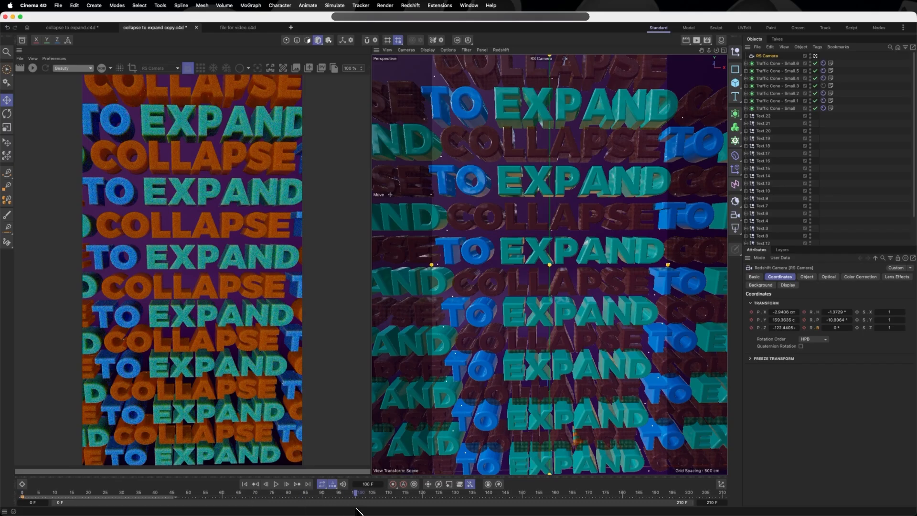
scroll(568, 235, up, 4)
scroll(569, 236, down, 4)
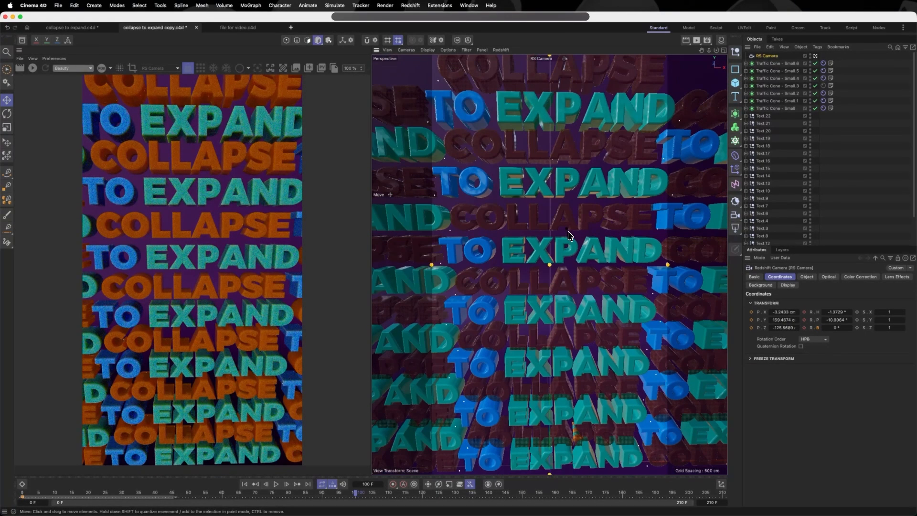
drag(568, 233, 577, 193)
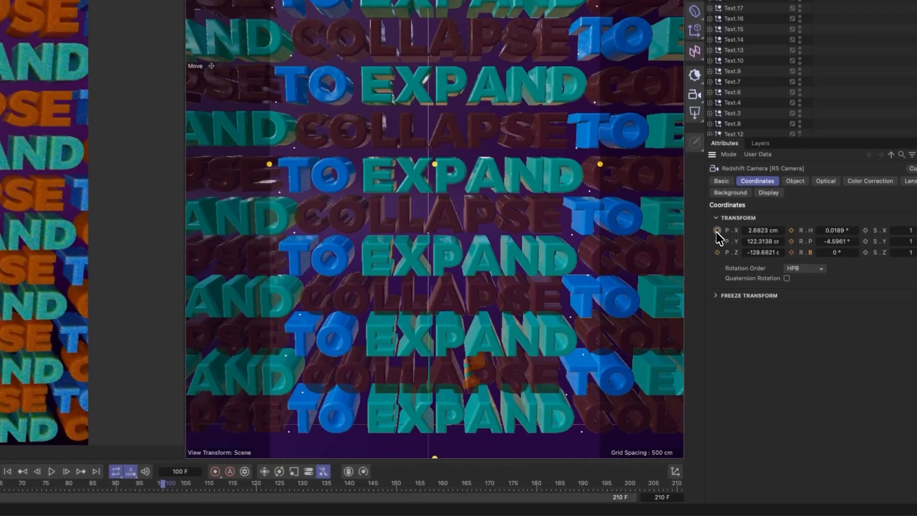
Keyframe the camera's position and rotation at frame 100
click(751, 312)
click(751, 320)
click(718, 251)
click(791, 231)
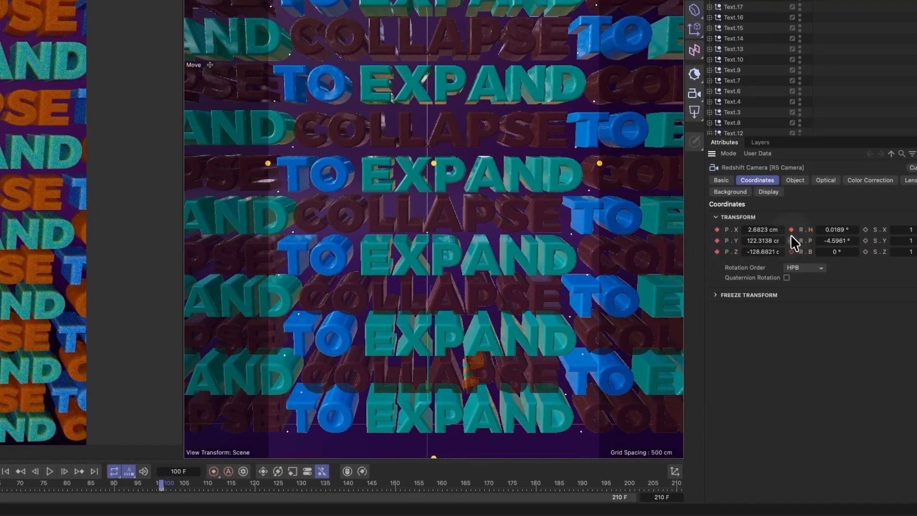
click(791, 241)
click(792, 252)
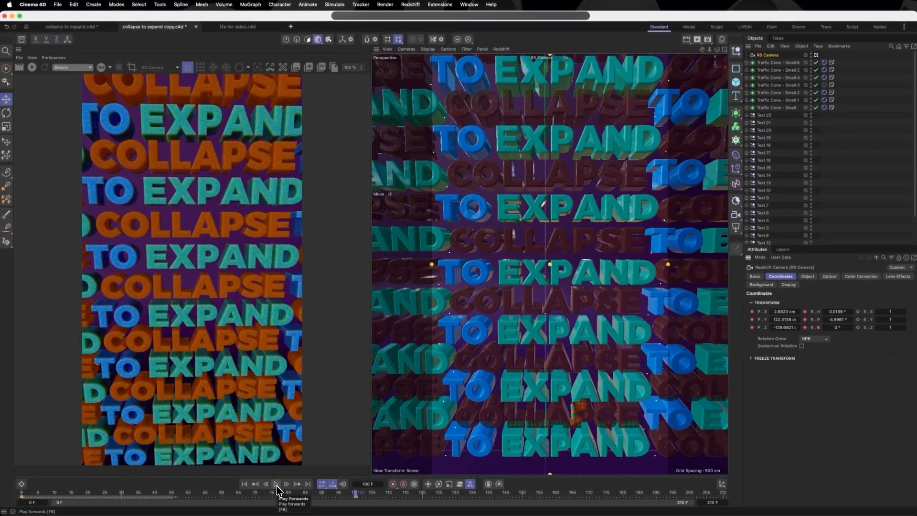
Play back the first camera's animation with the simulation, and return to the start frame
click(277, 485)
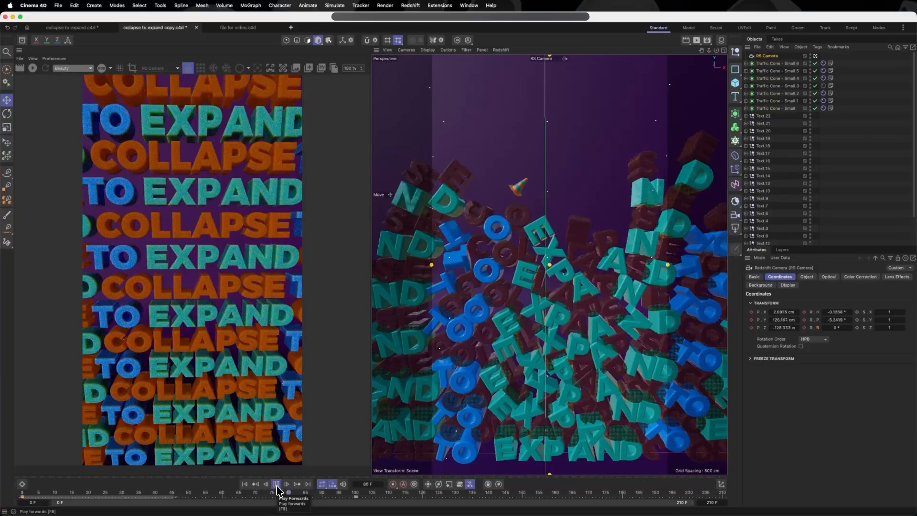
click(244, 484)
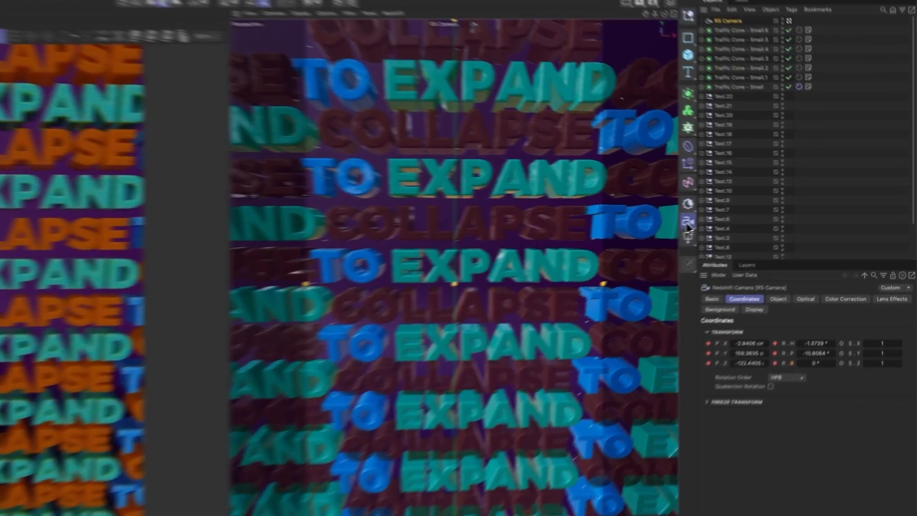
Add a second Redshift camera and frame the text wall from below, at about Y 37 cm and Z -120 cm, pitched about 14.7°
click(687, 222)
click(740, 243)
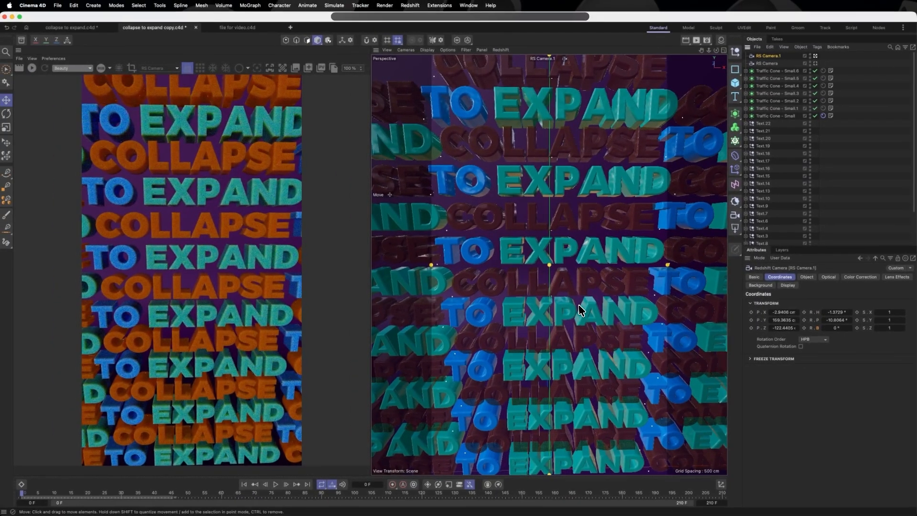
mouse_move(578, 305)
alt+mouse_down()
mouse_move(580, 292)
mouse_move(565, 304)
mouse_move(582, 294)
alt+mouse_up()
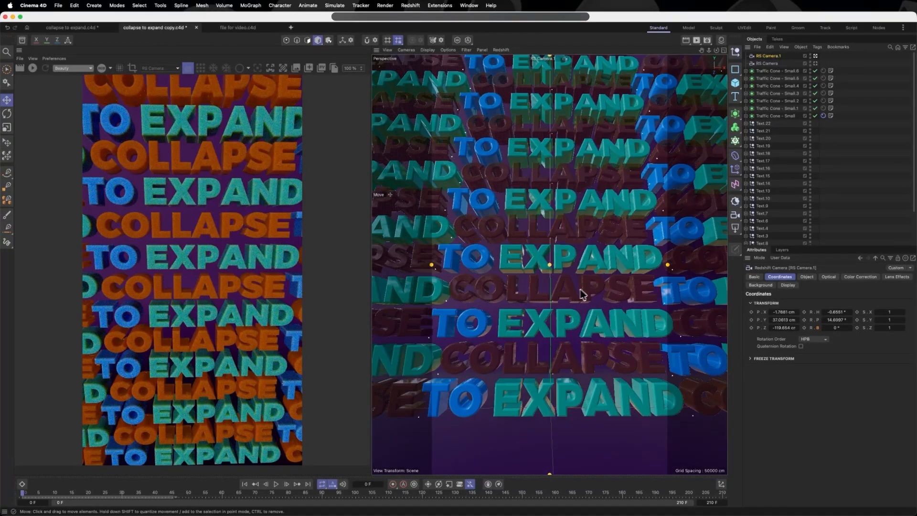
Keyframe the second camera's position and rotation at frame 40
click(156, 493)
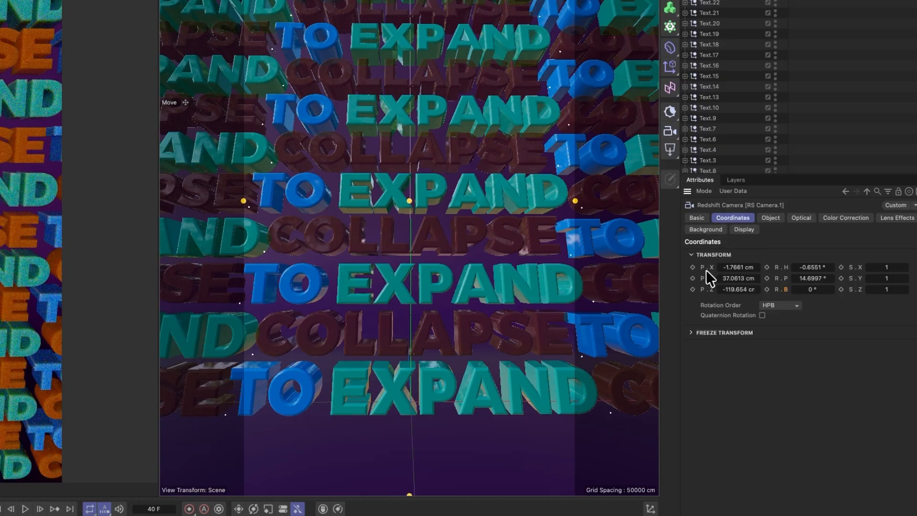
click(692, 279)
click(693, 289)
click(766, 268)
click(766, 278)
click(766, 290)
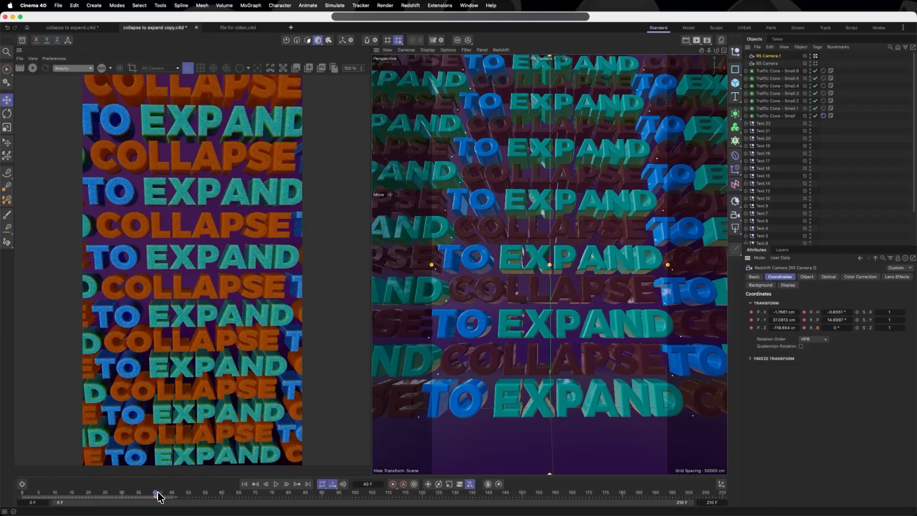
At frame 177, pull the second camera back to about Y 74 cm and Z -148 cm, and keyframe its position and rotation
drag(159, 497, 612, 498)
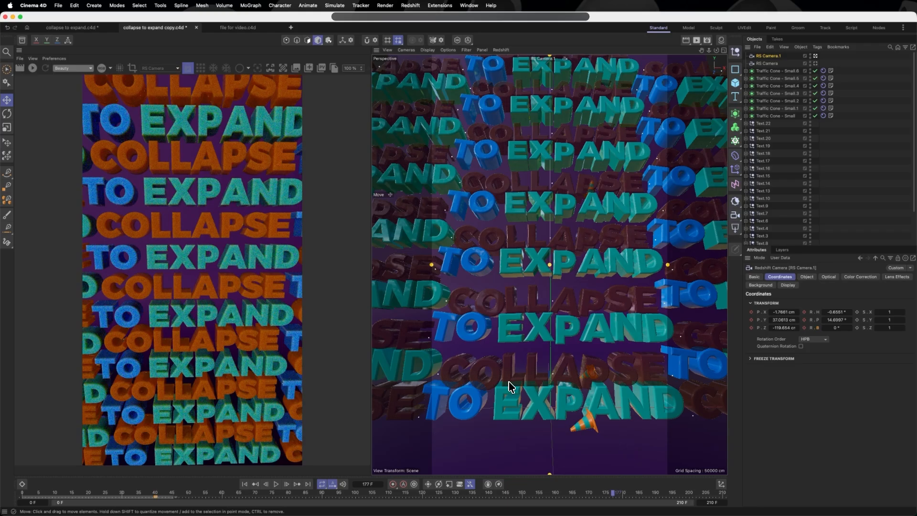
scroll(568, 328, down, 3)
alt+drag(569, 326, 567, 332)
scroll(568, 326, down, 2)
scroll(566, 326, up, 2)
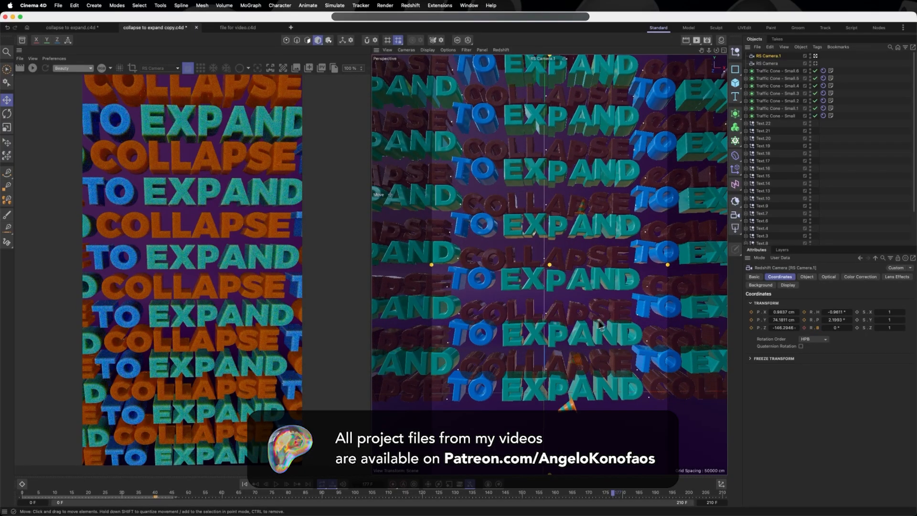
click(751, 312)
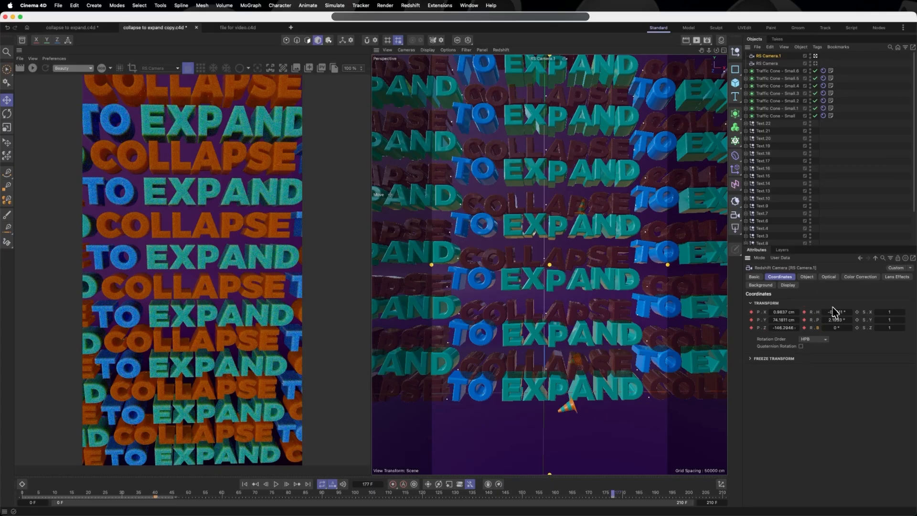
Add a third Redshift camera, look through it, and move it closer to the text, at about Y 63 cm and Z -112 cm
click(736, 215)
click(777, 227)
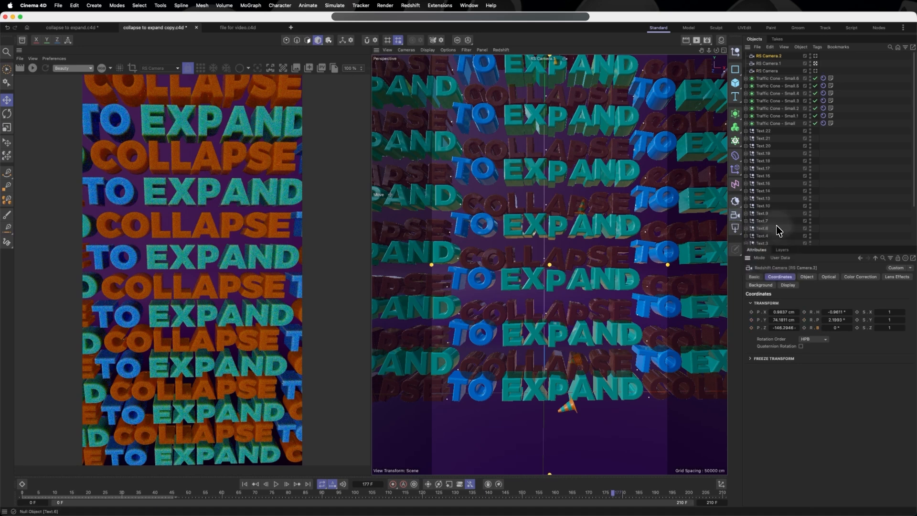
click(815, 56)
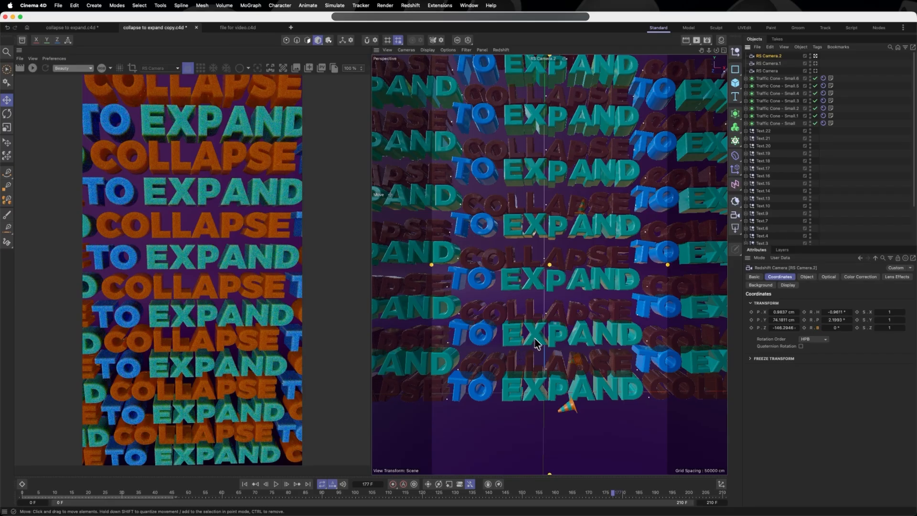
scroll(553, 352, up, 4)
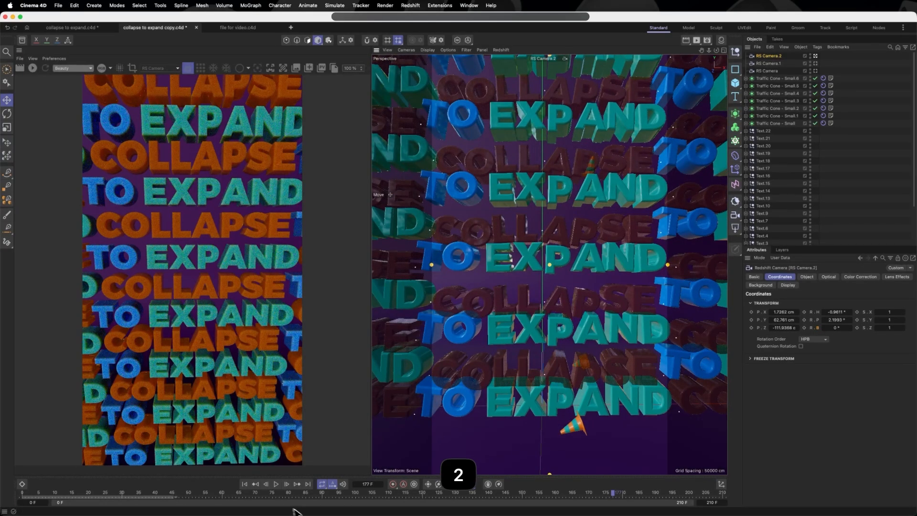
Play the simulation to frame 128 and keyframe the third camera's position and rotation there
click(277, 485)
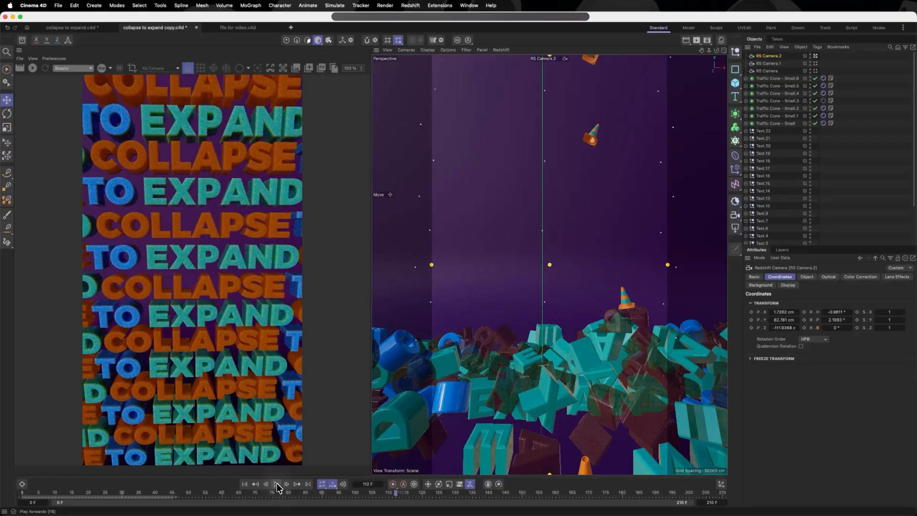
click(278, 485)
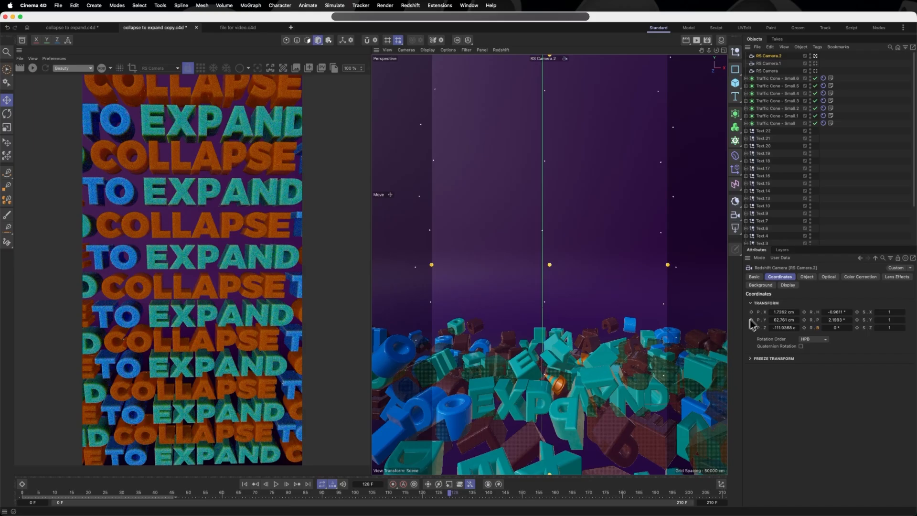
click(804, 312)
At frame 210, raise and pull back the third camera to about Y 123 cm and Z -138 cm, tilted downward, and keyframe its position
drag(453, 498, 725, 500)
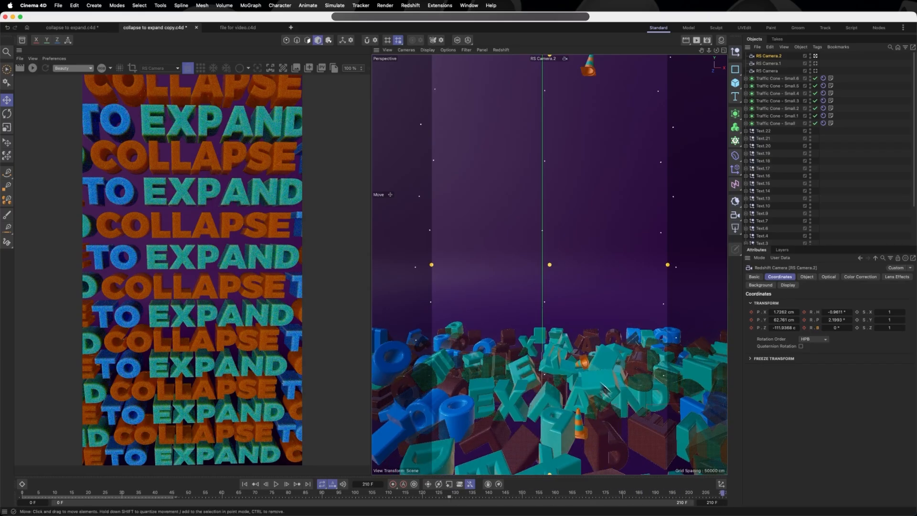
scroll(567, 358, down, 3)
mouse_move(568, 359)
alt+mouse_down()
mouse_move(566, 369)
mouse_move(563, 362)
alt+mouse_up()
alt+middle_drag(562, 362, 549, 334)
alt+drag(549, 334, 549, 339)
alt+middle_drag(549, 339, 552, 318)
scroll(553, 318, down, 3)
alt+drag(553, 321, 553, 327)
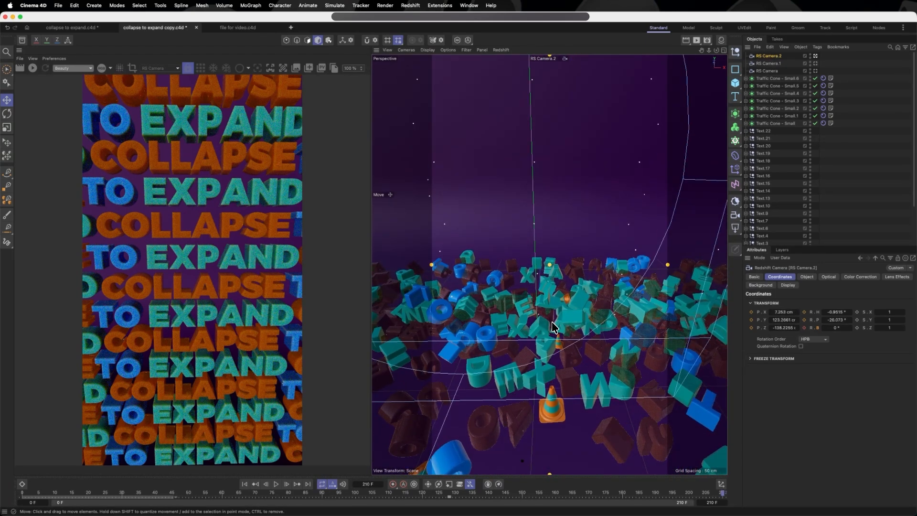
click(751, 312)
click(751, 320)
click(752, 327)
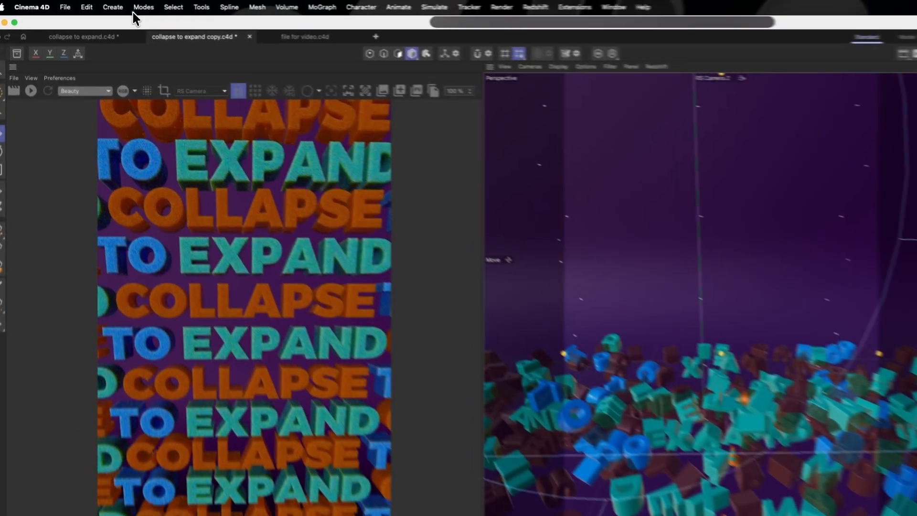
Add a Stage object to the scene and show its object properties
click(94, 6)
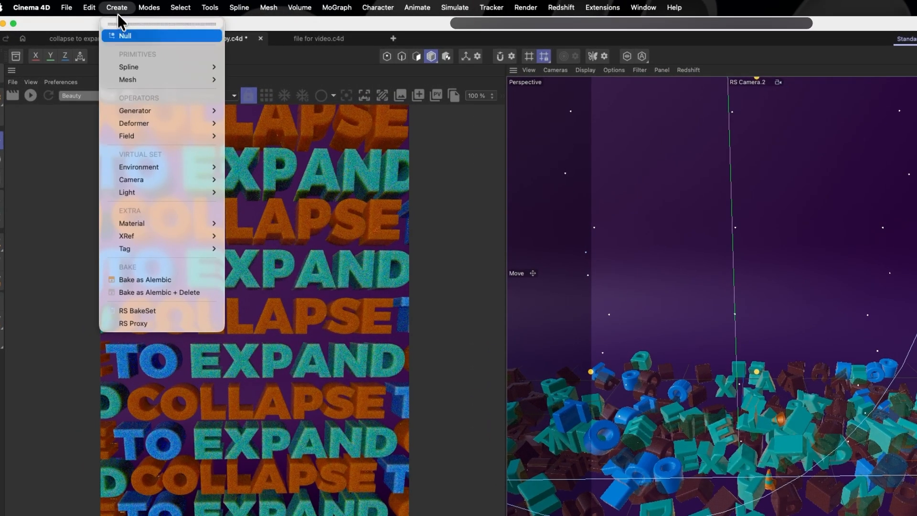
mouse_move(185, 166)
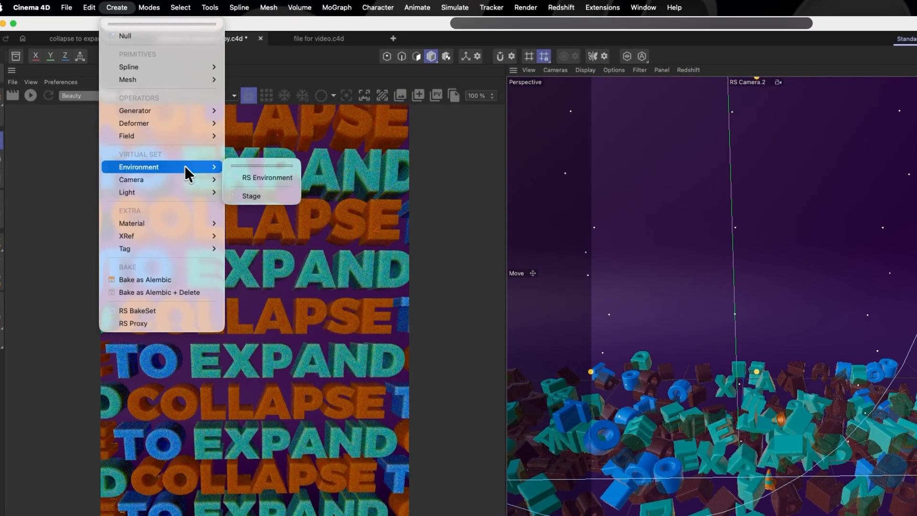
click(261, 198)
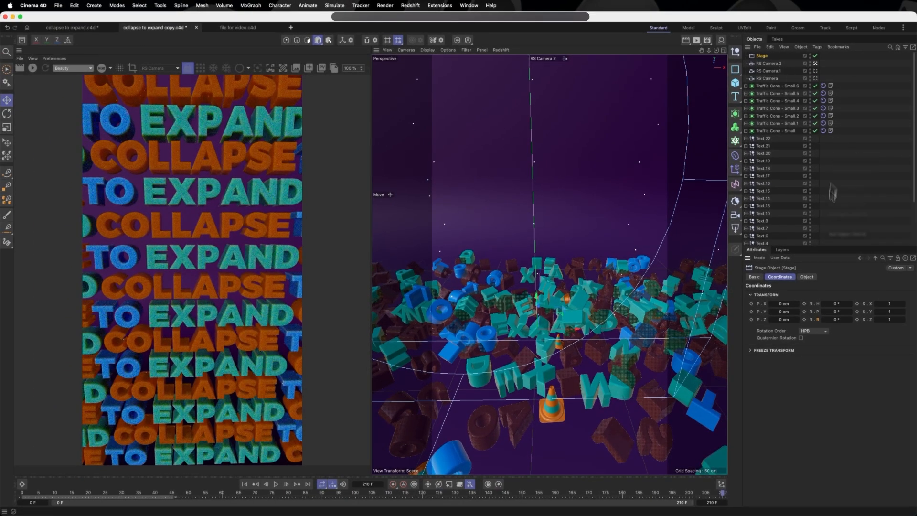
click(806, 276)
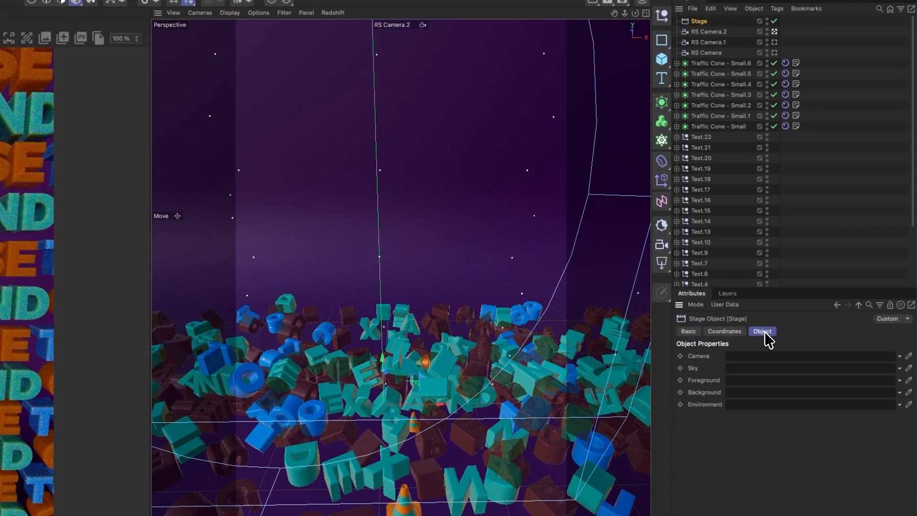
Assign RS Camera as the Stage's camera and keyframe it at frame 0
drag(706, 52, 783, 364)
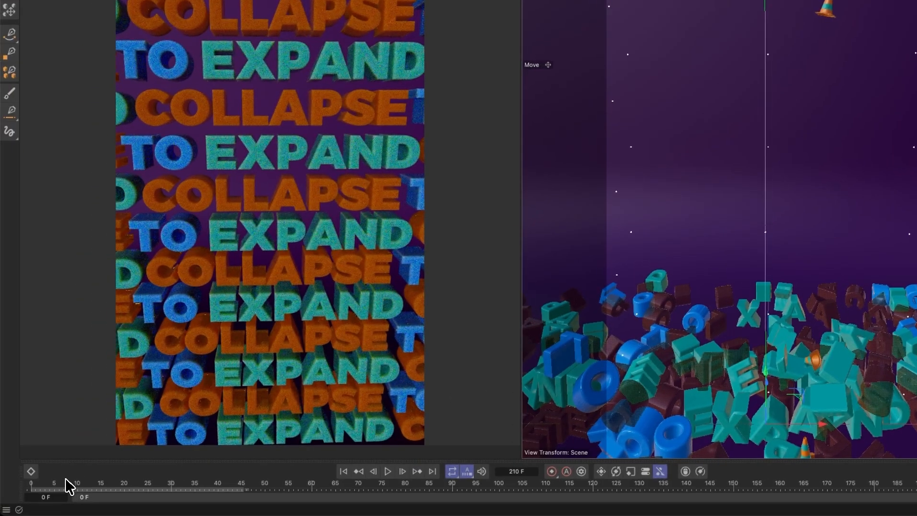
click(59, 483)
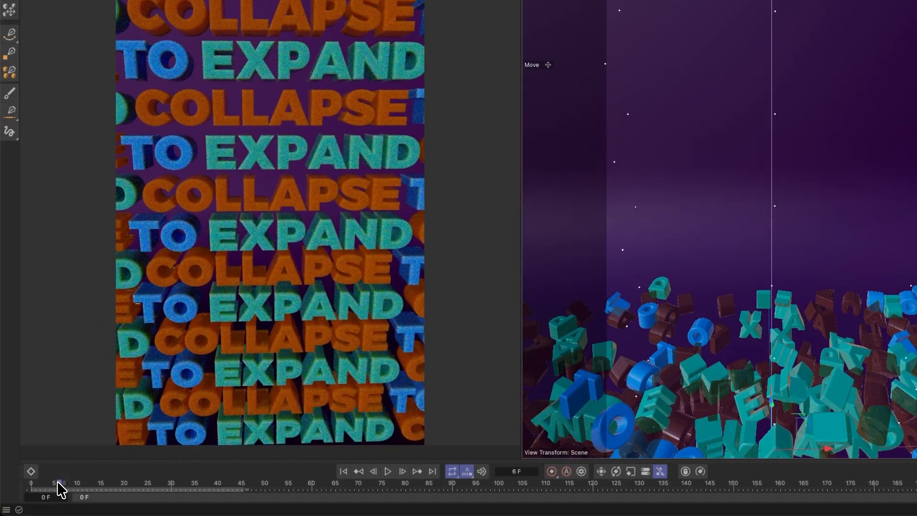
drag(59, 483, 21, 485)
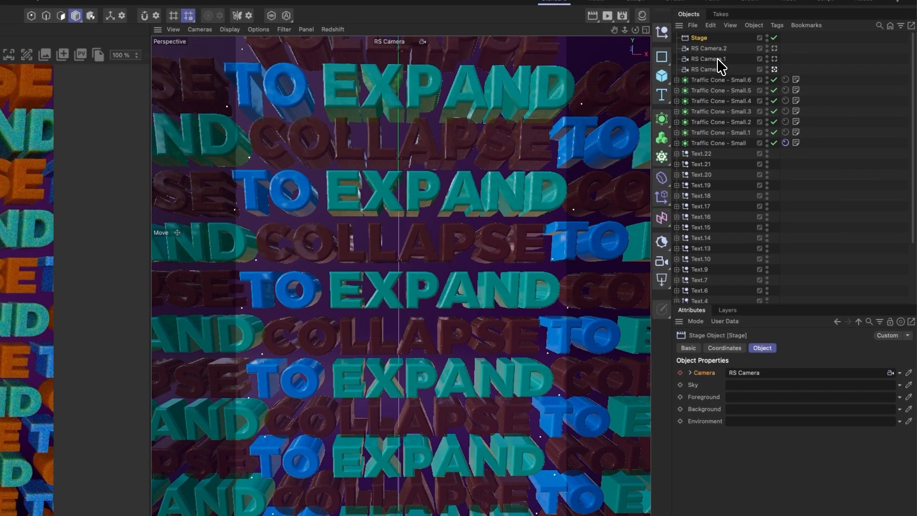
Keyframe the Stage's camera as RS Camera.1 at frame 40 and RS Camera.2 at frame 140, and play back the camera cuts
drag(723, 59, 774, 372)
click(680, 373)
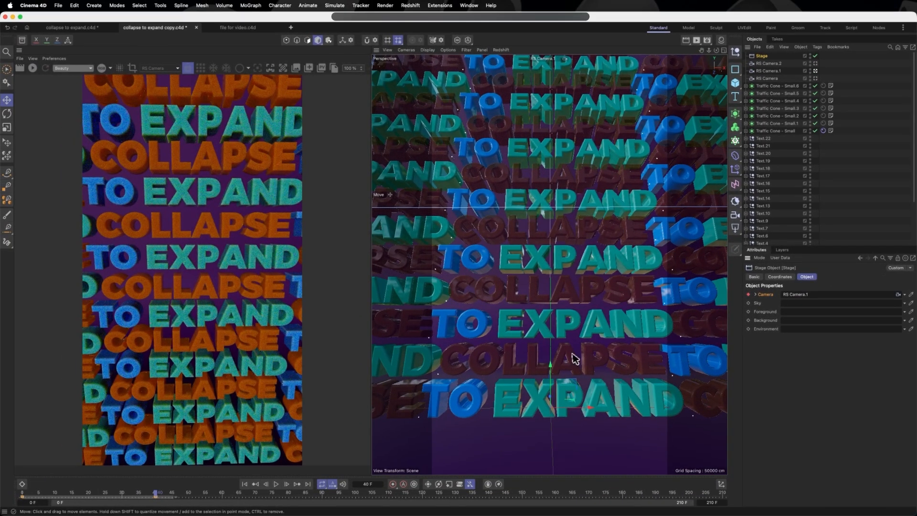
click(490, 495)
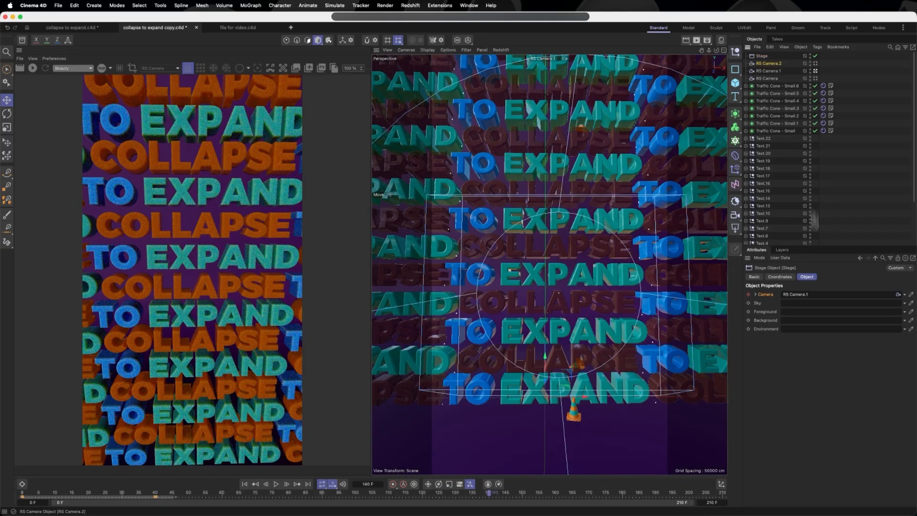
click(748, 294)
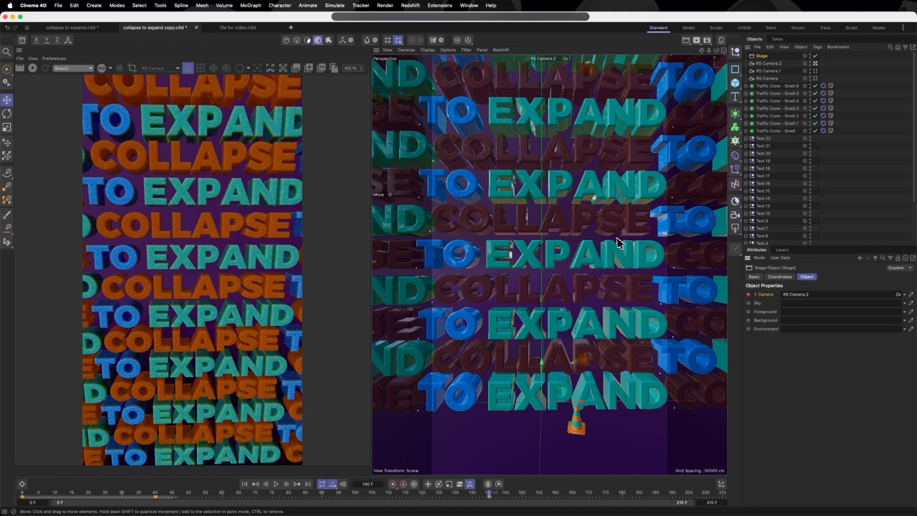
click(276, 484)
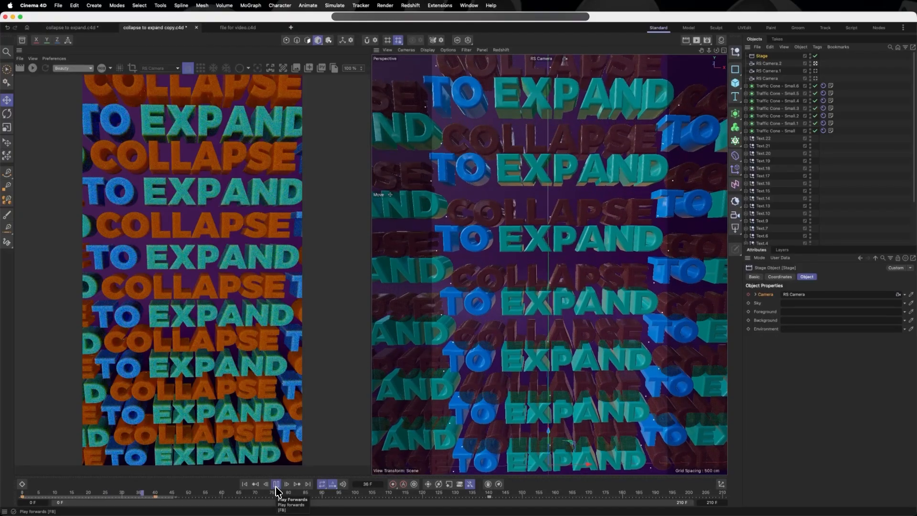